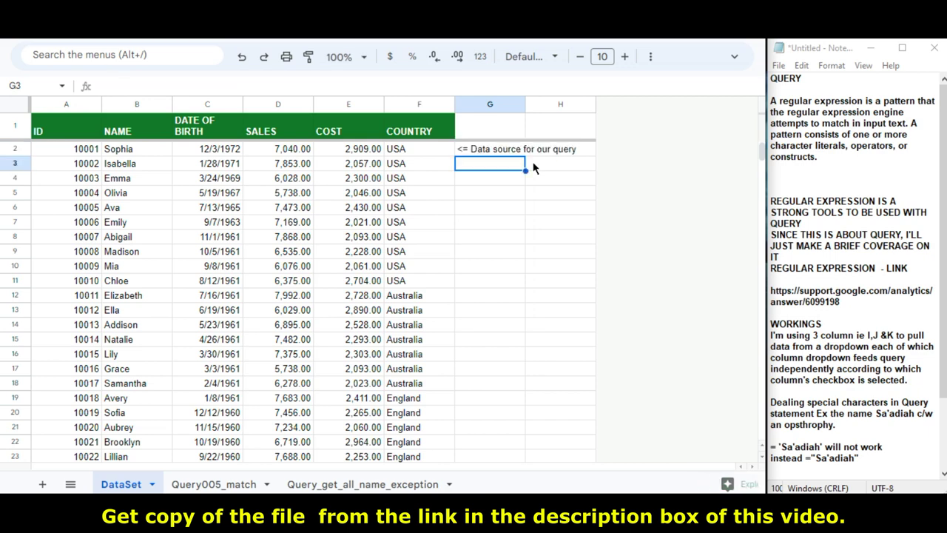
Step: Highlight the notes on regular expressions in QUERY and the workings of the three checkbox-and-dropdown columns
{"action": "left_click_drag", "start_coordinate": [771, 78], "coordinate": [882, 162]}
{"action": "left_click_drag", "start_coordinate": [771, 201], "coordinate": [915, 270]}
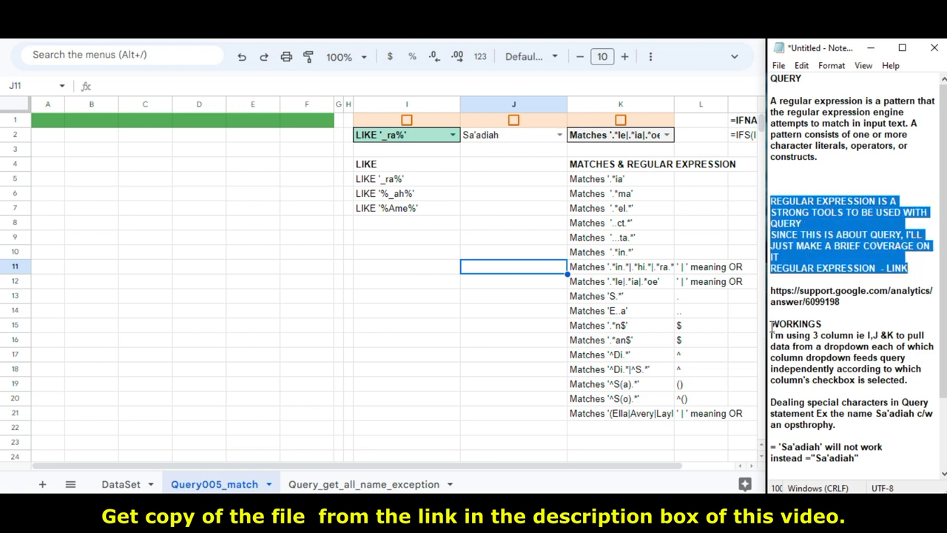
{"action": "left_click_drag", "start_coordinate": [772, 333], "coordinate": [927, 381]}
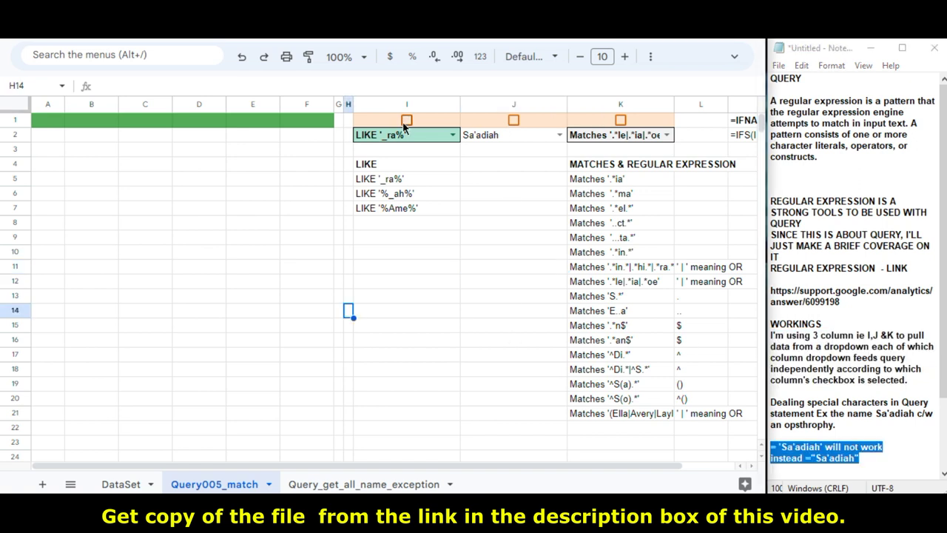
Step: Turn on the column I query and run its LIKE patterns '%_ah%' and '%Ame%' from cell I2
{"action": "left_click", "coordinate": [406, 120]}
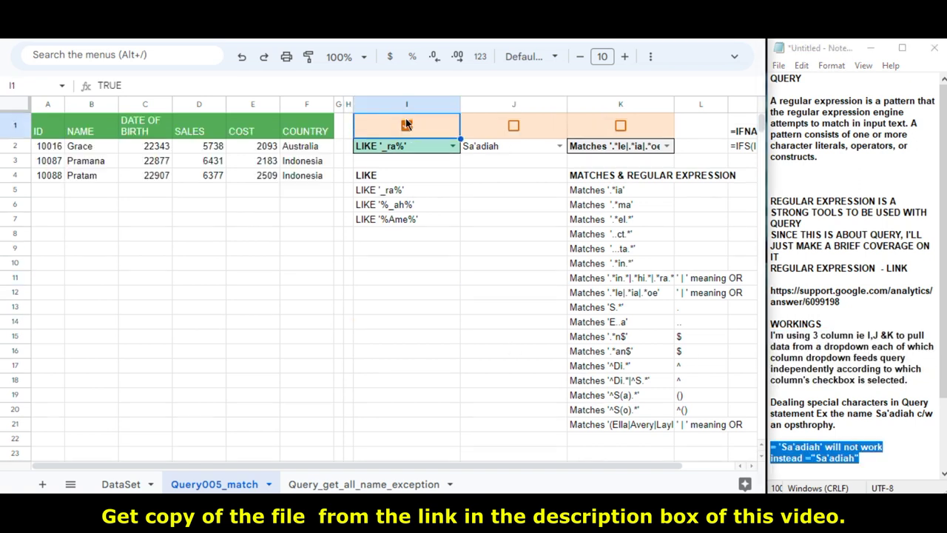
{"action": "left_click", "coordinate": [451, 146]}
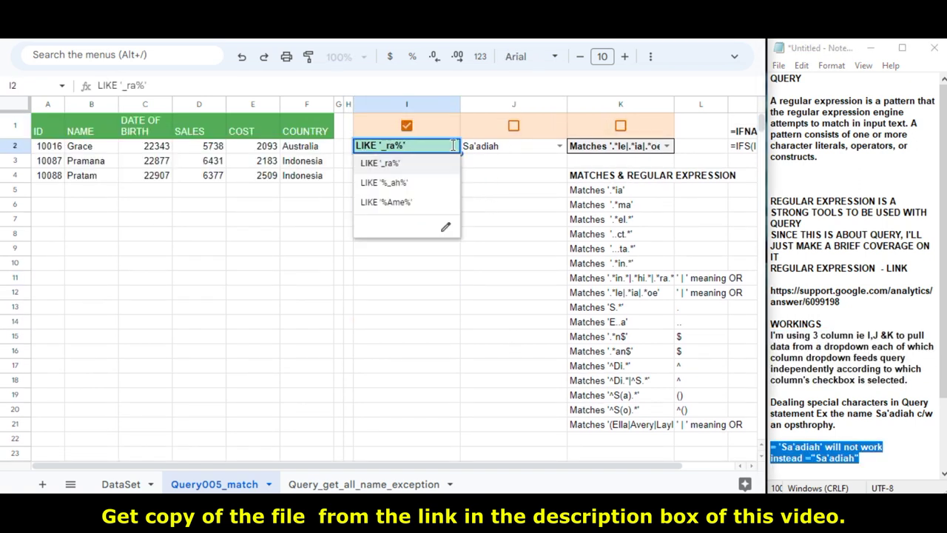
{"action": "left_click", "coordinate": [399, 184]}
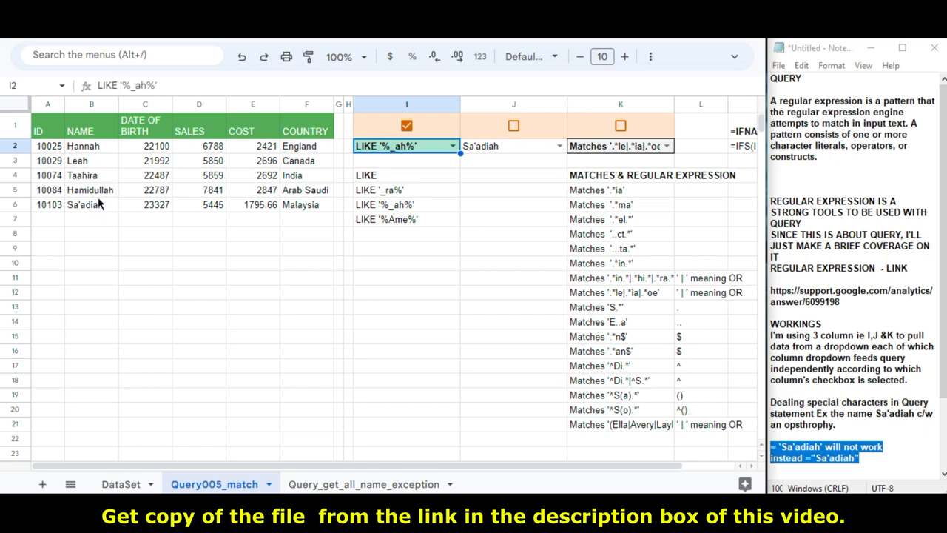
{"action": "left_click", "coordinate": [453, 146]}
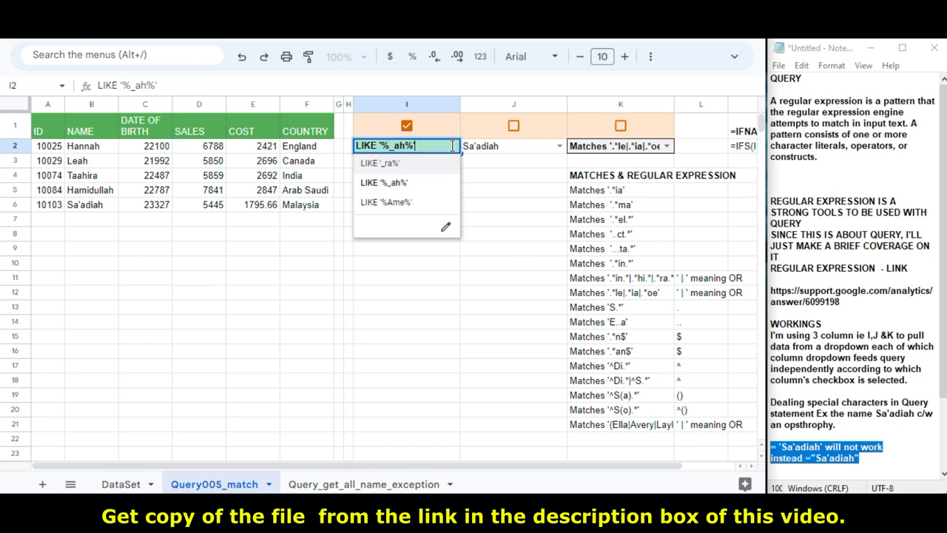
{"action": "left_click", "coordinate": [412, 207]}
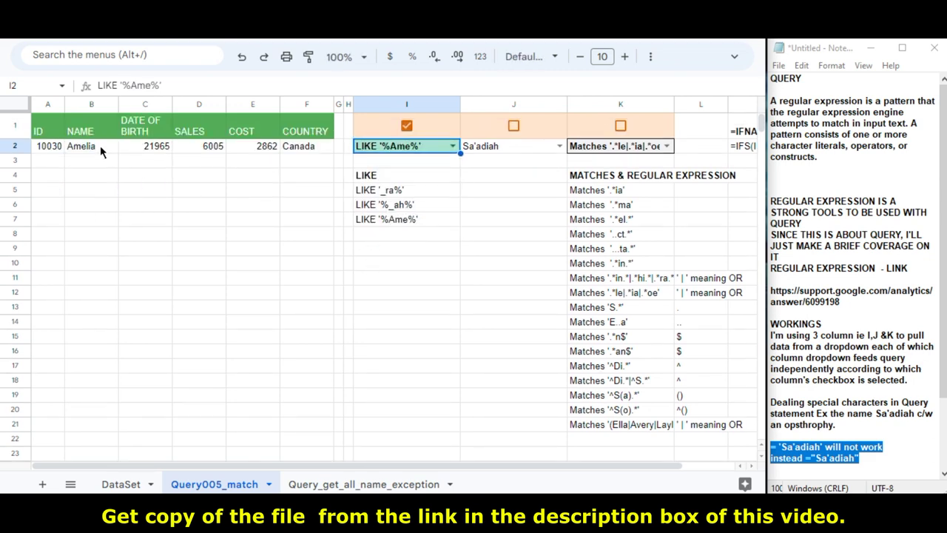
Step: Turn on the column J exact-name query and highlight the double-quoted name example in the notes
{"action": "left_click", "coordinate": [515, 127]}
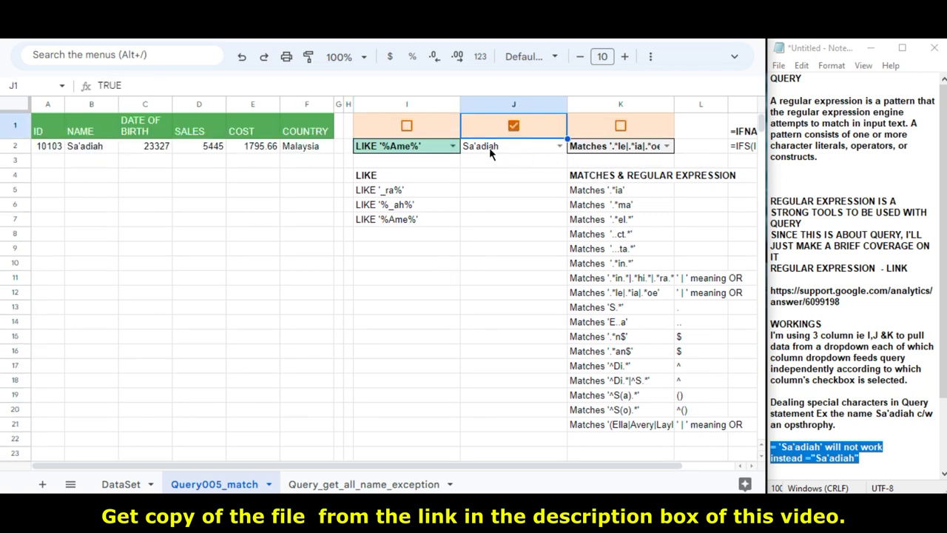
{"action": "left_click", "coordinate": [792, 449]}
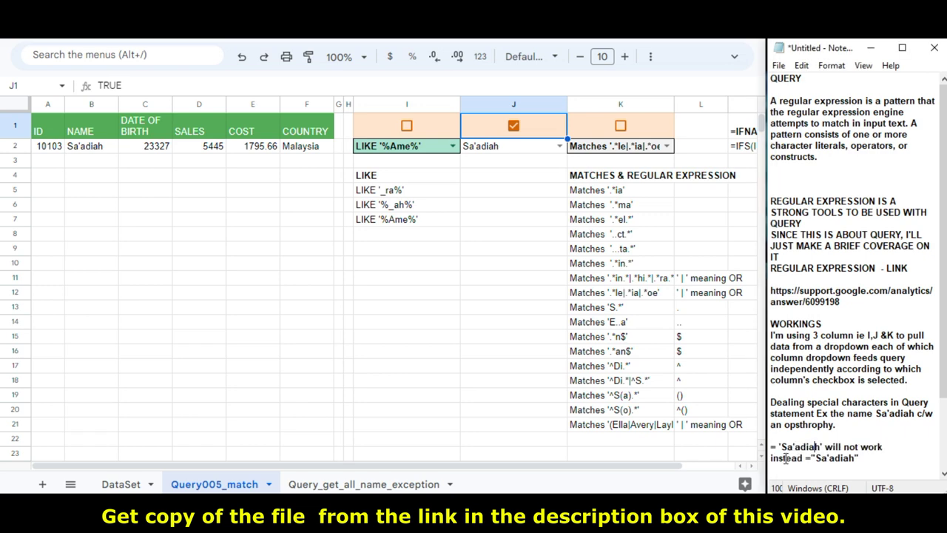
{"action": "left_click_drag", "start_coordinate": [811, 459], "coordinate": [880, 459]}
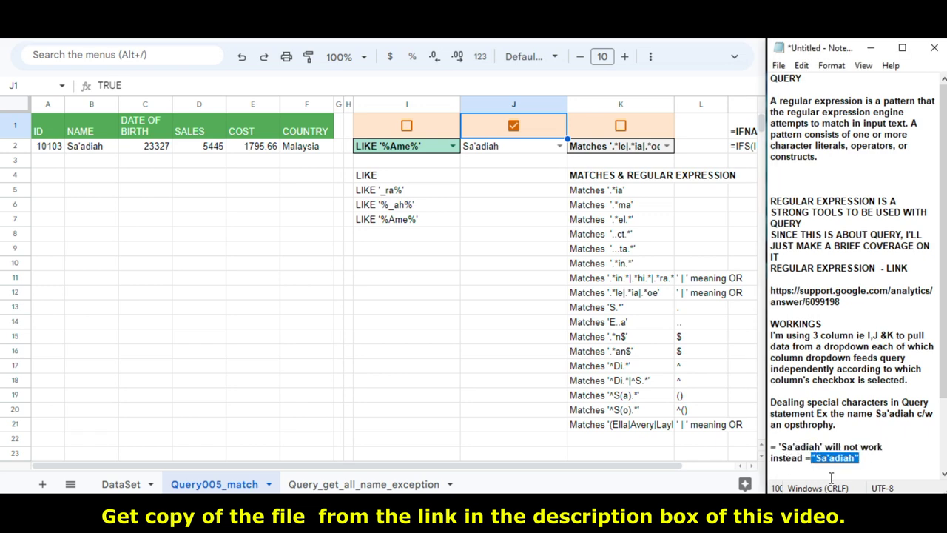
Step: Query by exact name in cell J2, first with the first listed name, finishing with the thirteenth
{"action": "left_click", "coordinate": [560, 146]}
{"action": "left_click", "coordinate": [518, 184]}
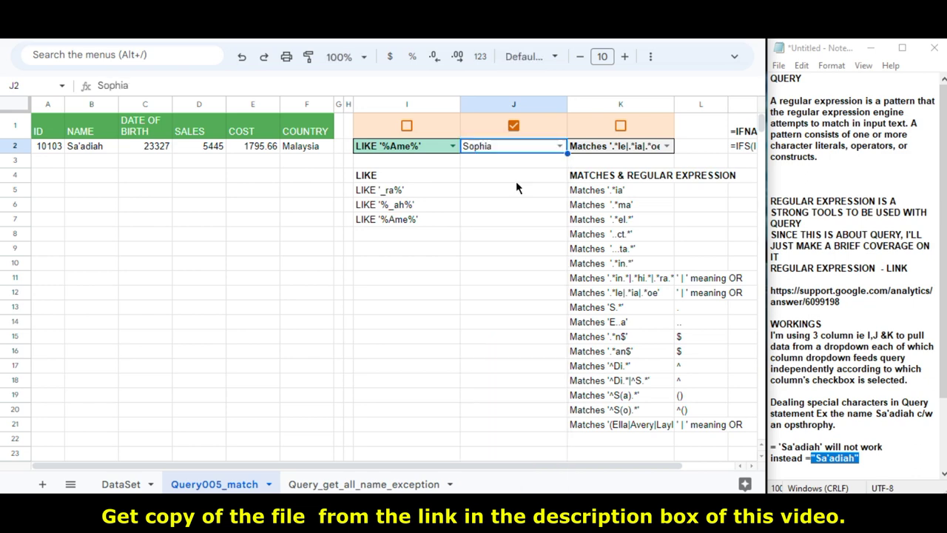
{"action": "left_click", "coordinate": [560, 146]}
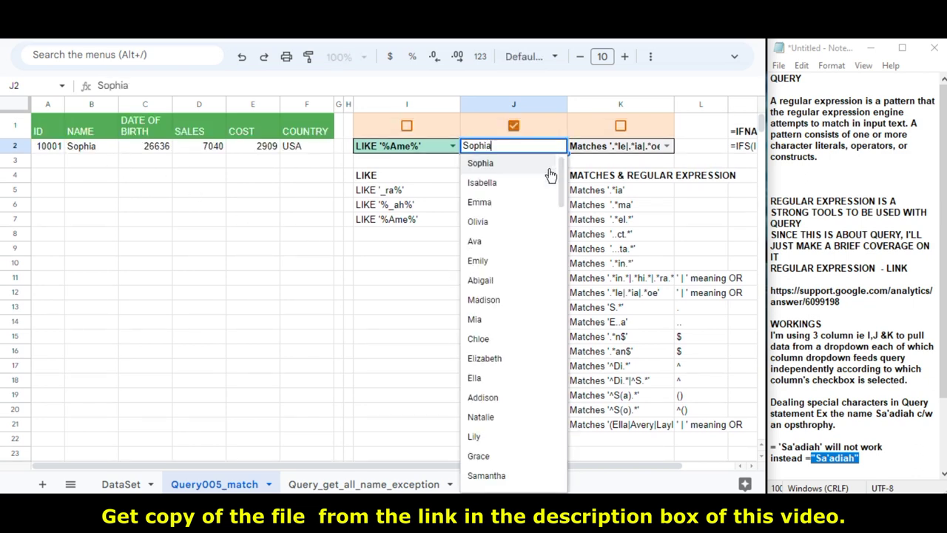
{"action": "left_click", "coordinate": [484, 400]}
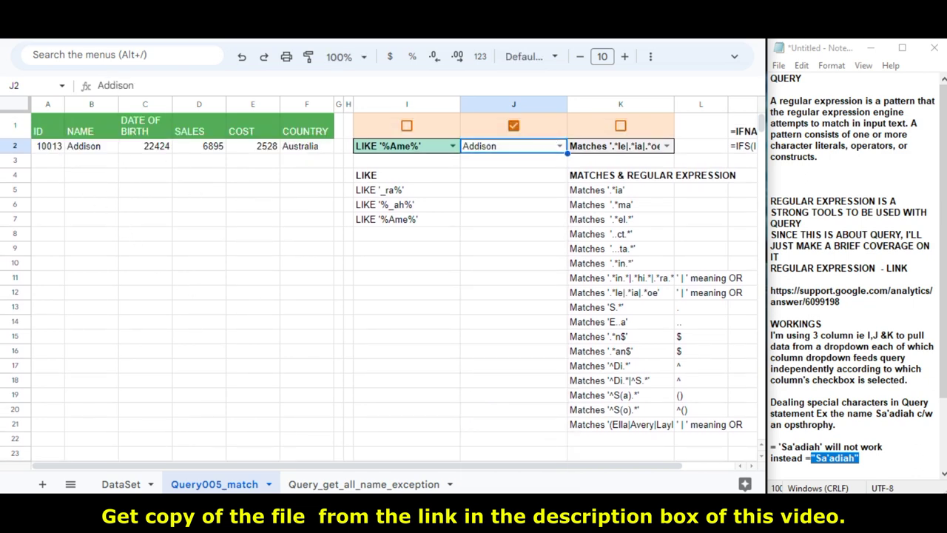
Step: Turn on the column K query and run Matches '.*ia' followed by Matches '.*ma' in cell K2
{"action": "left_click", "coordinate": [621, 126]}
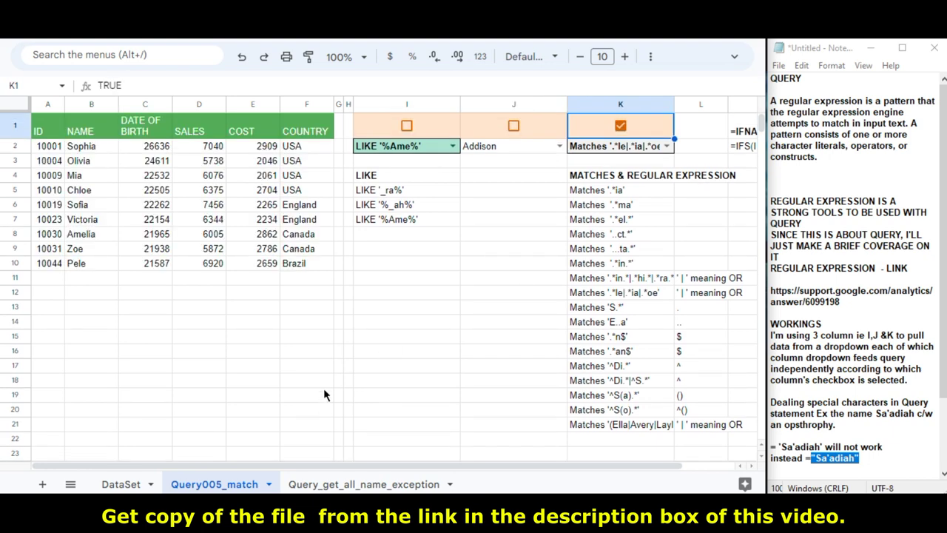
{"action": "left_click", "coordinate": [667, 146]}
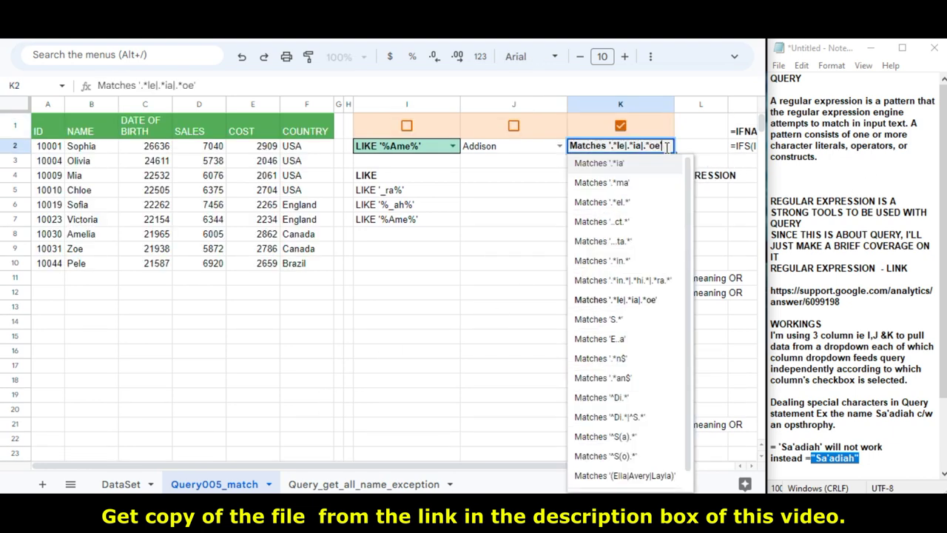
{"action": "left_click", "coordinate": [628, 170]}
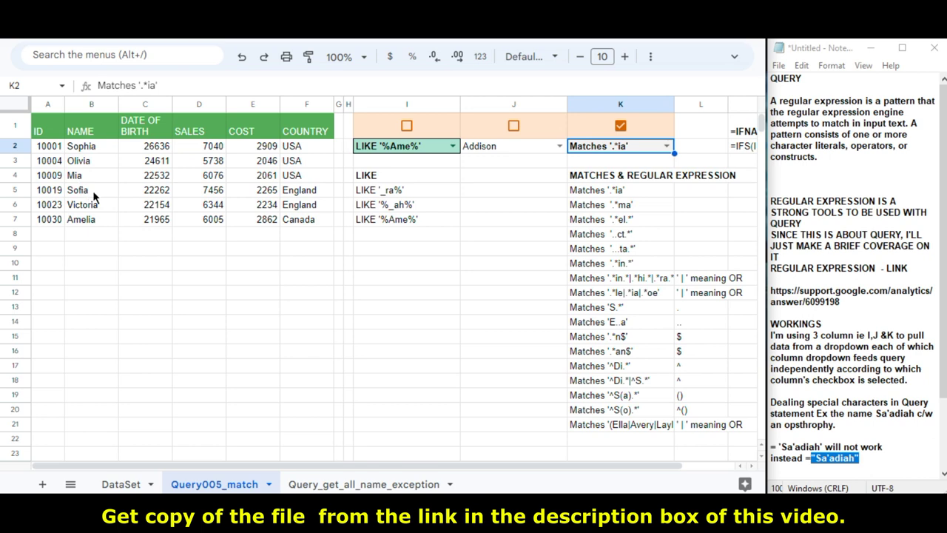
{"action": "left_click", "coordinate": [666, 146]}
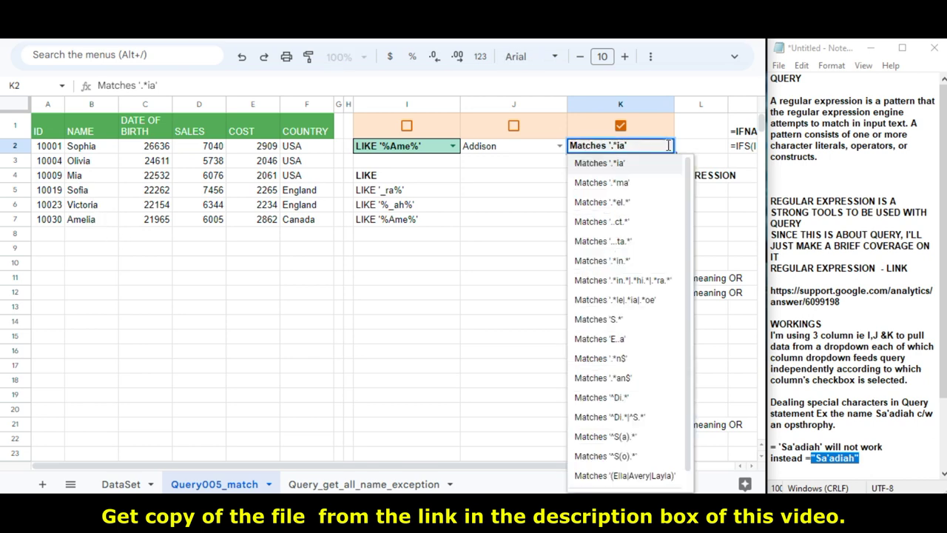
{"action": "left_click", "coordinate": [634, 184]}
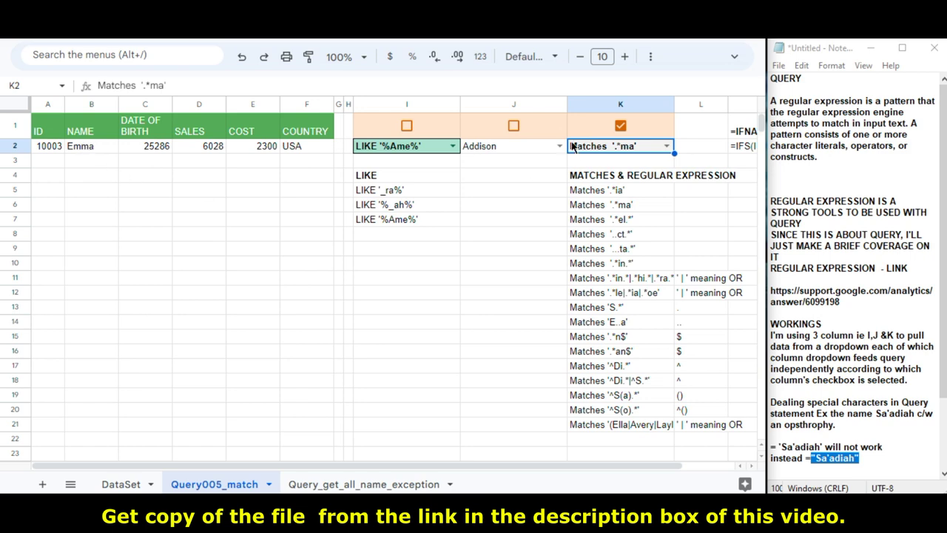
Step: Set the K2 pattern to Matches '.*el.*' and after that to Matches '..ct.*'
{"action": "left_click", "coordinate": [667, 145]}
{"action": "left_click", "coordinate": [638, 203]}
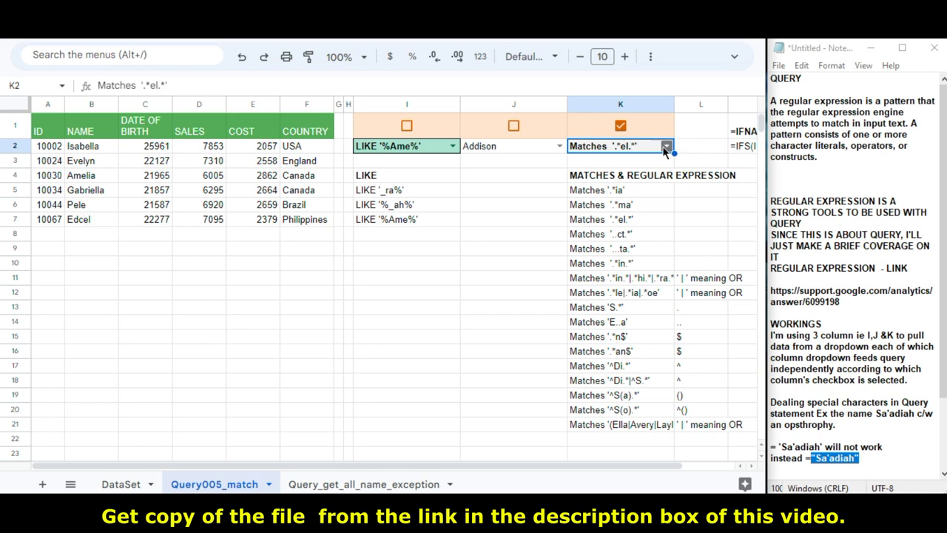
{"action": "double_click", "coordinate": [669, 146]}
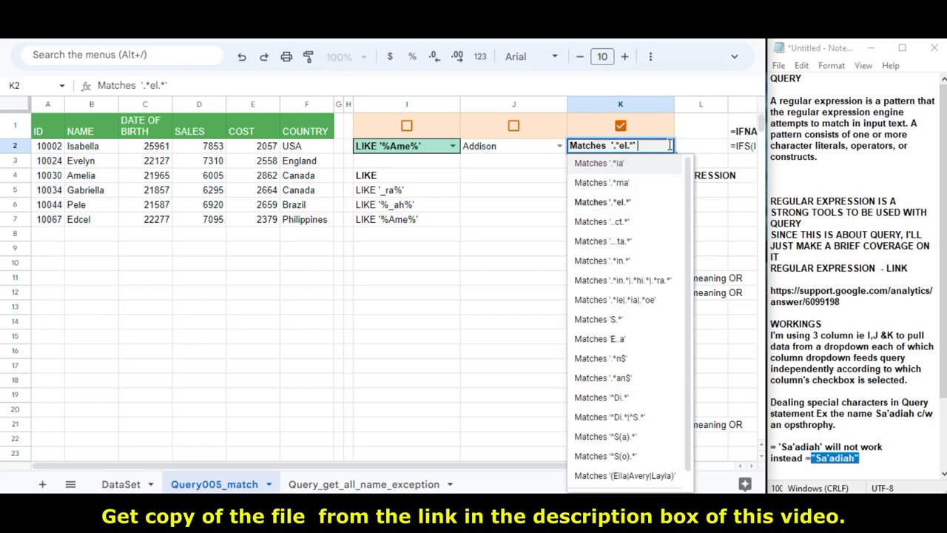
{"action": "left_click", "coordinate": [633, 221]}
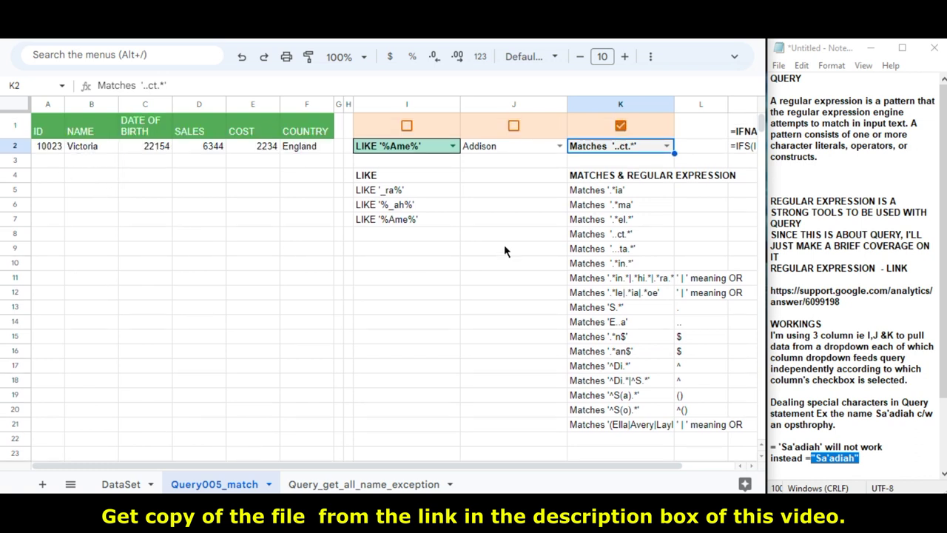
Step: Set the K2 pattern to Matches '.*in.*' and widen the NAME column so the full names fit
{"action": "left_click", "coordinate": [666, 145]}
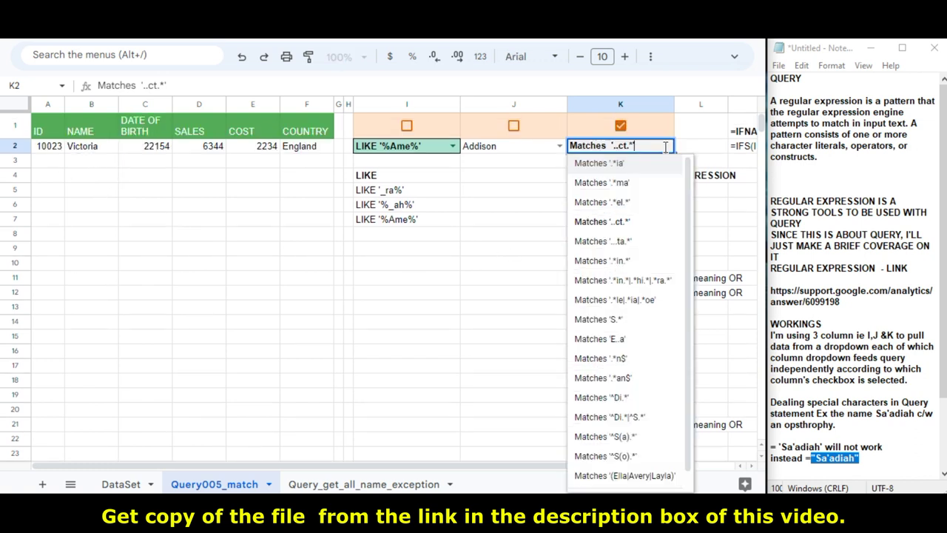
{"action": "left_click", "coordinate": [639, 261]}
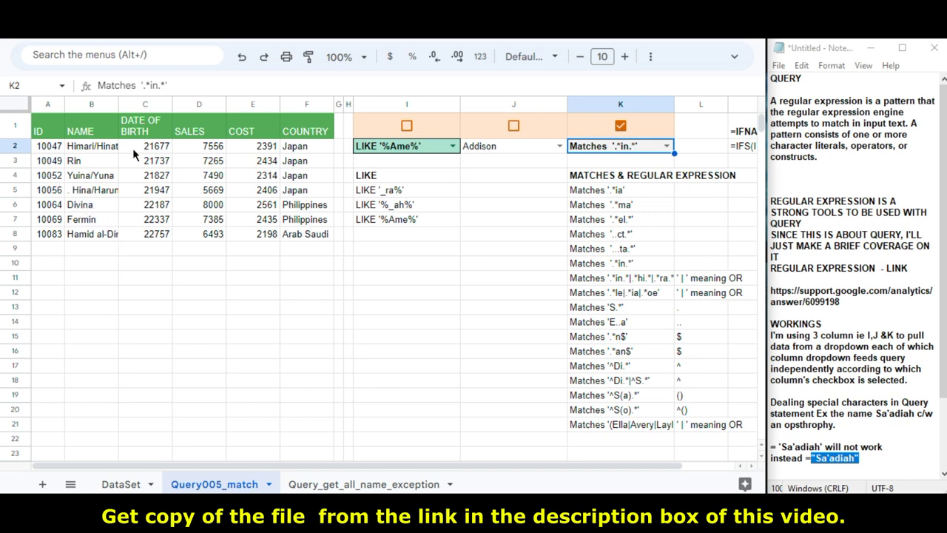
{"action": "left_click_drag", "start_coordinate": [118, 104], "coordinate": [128, 104]}
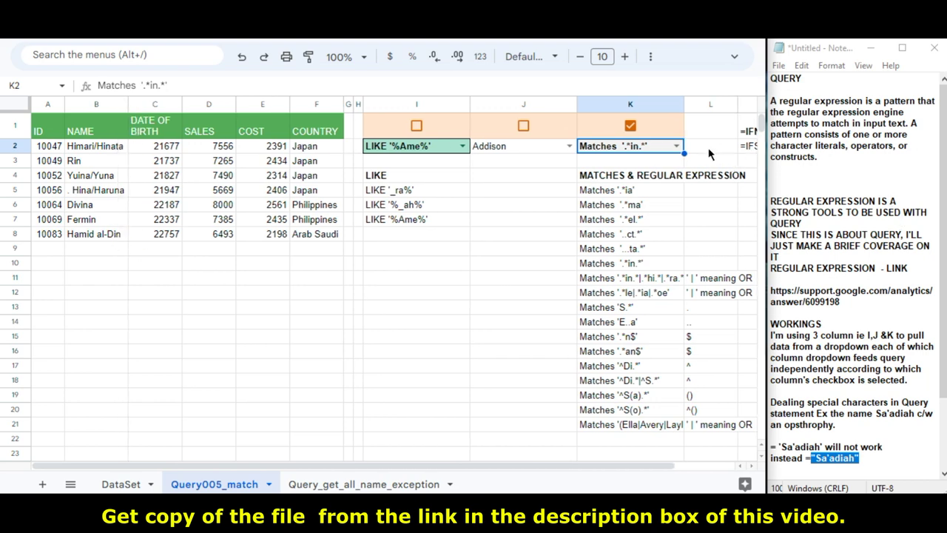
Step: Run the OR pattern Matches '.*in.*|.*hi.*|.*ra.*' in K2, followed by the ends-with pattern Matches '.*n$'
{"action": "left_click", "coordinate": [676, 145]}
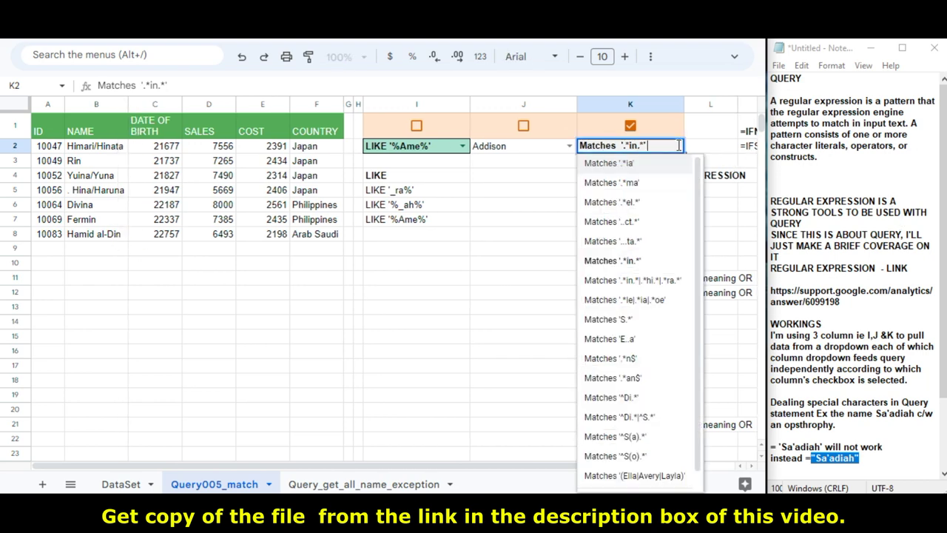
{"action": "left_click", "coordinate": [632, 282]}
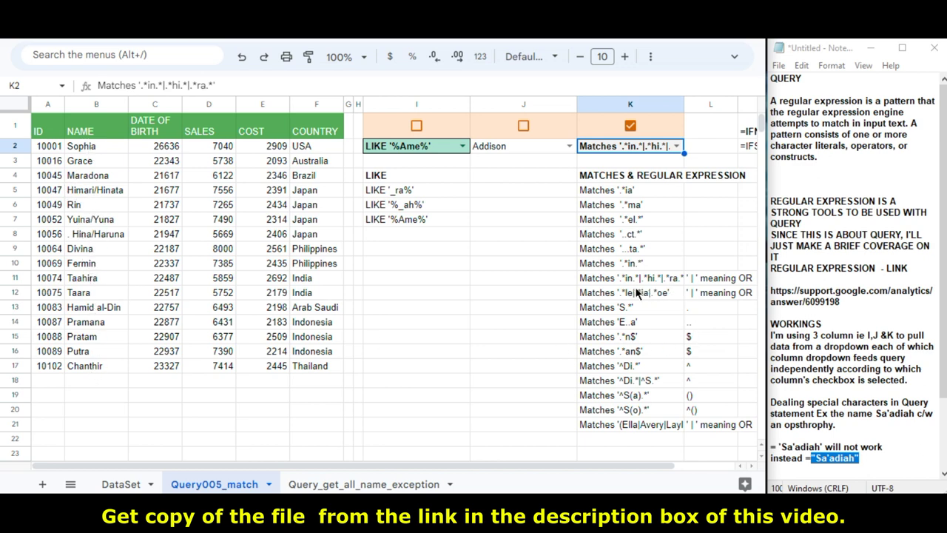
{"action": "left_click", "coordinate": [676, 146]}
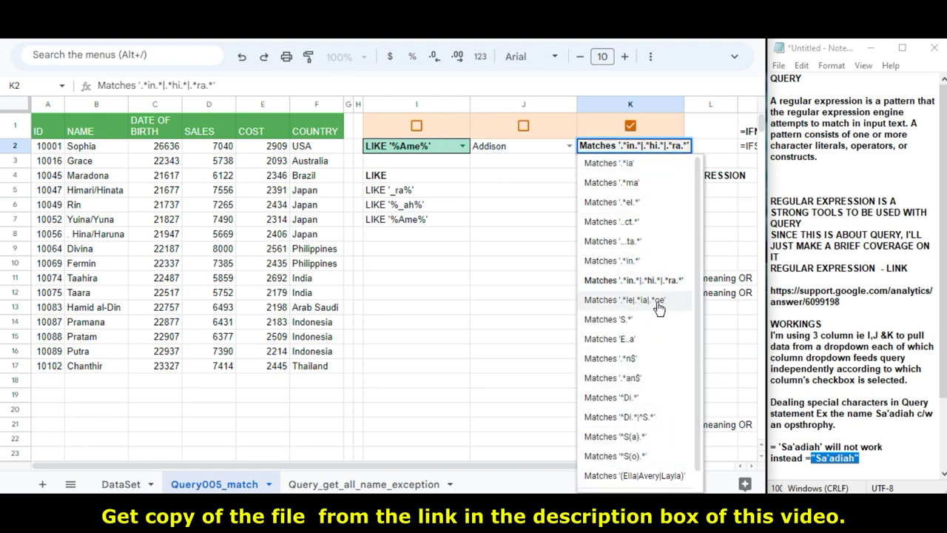
{"action": "left_click", "coordinate": [638, 360]}
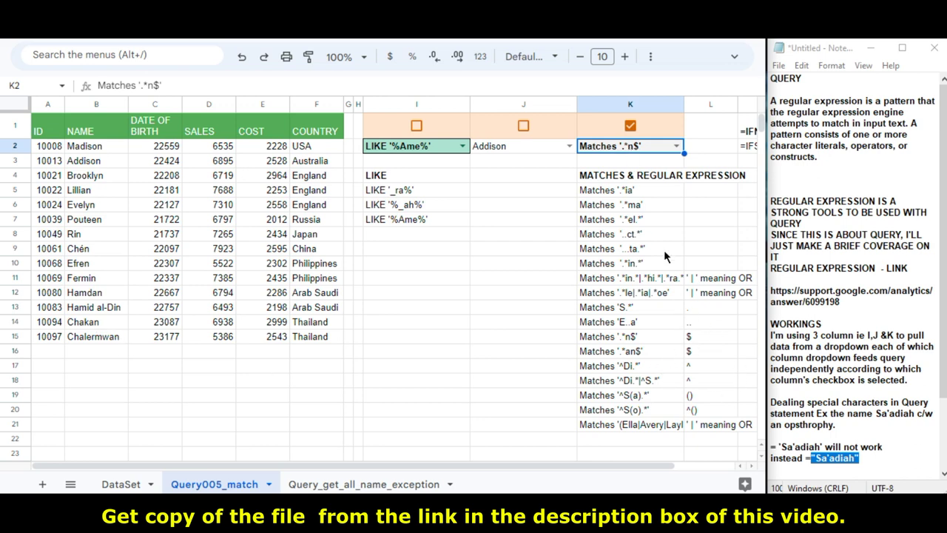
Step: Run Matches '^Di.*|^S.*' in K2, followed by the Matches pattern listing three full names as alternatives in parentheses
{"action": "left_click", "coordinate": [676, 146]}
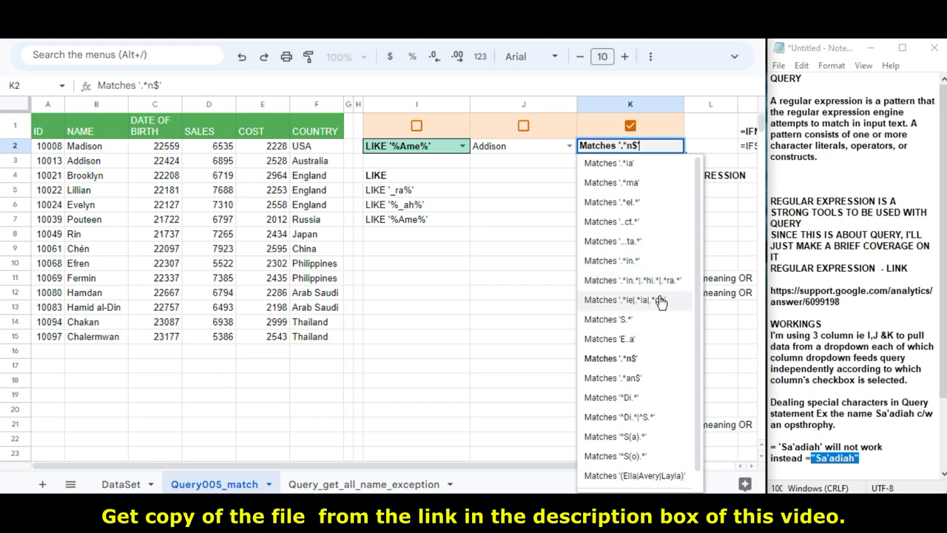
{"action": "left_click", "coordinate": [633, 416]}
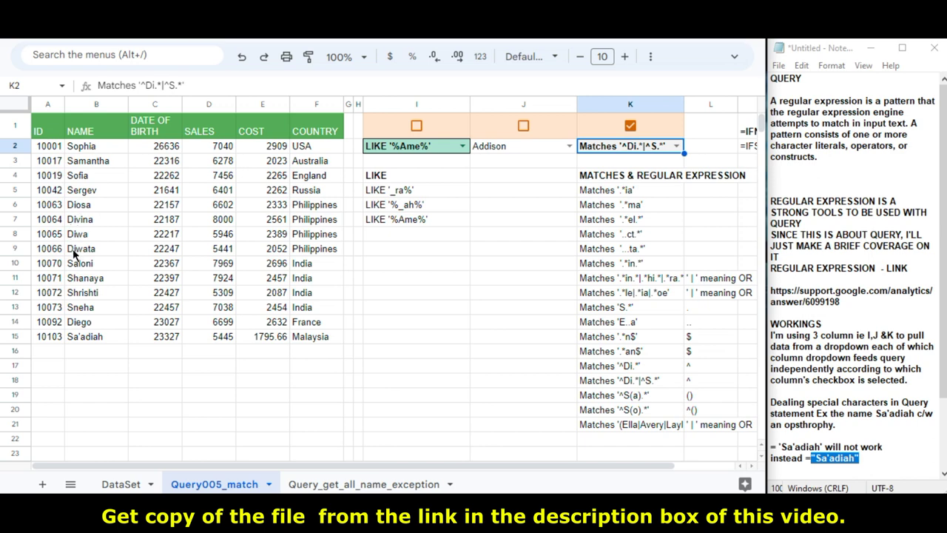
{"action": "left_click", "coordinate": [676, 147]}
{"action": "scroll", "coordinate": [666, 192], "scroll_direction": "down", "scroll_amount": 1}
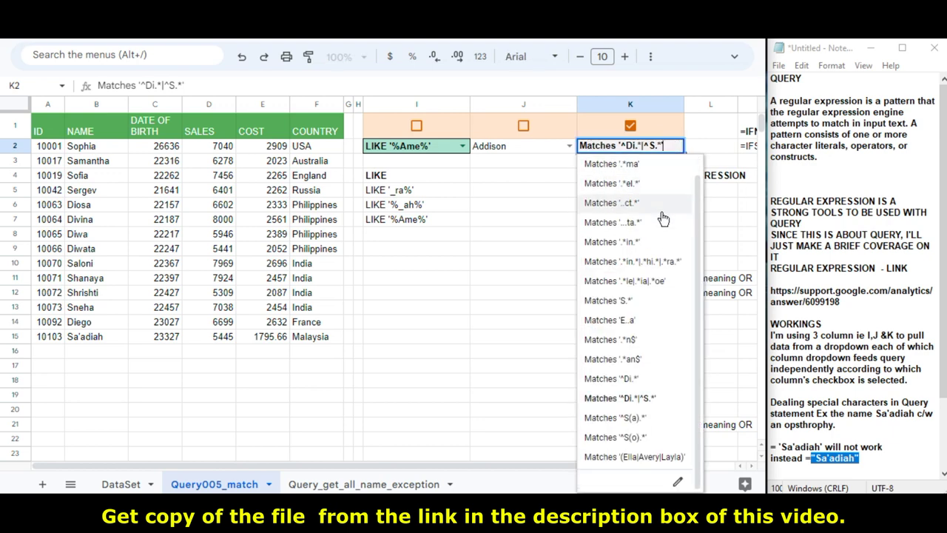
{"action": "left_click", "coordinate": [623, 456]}
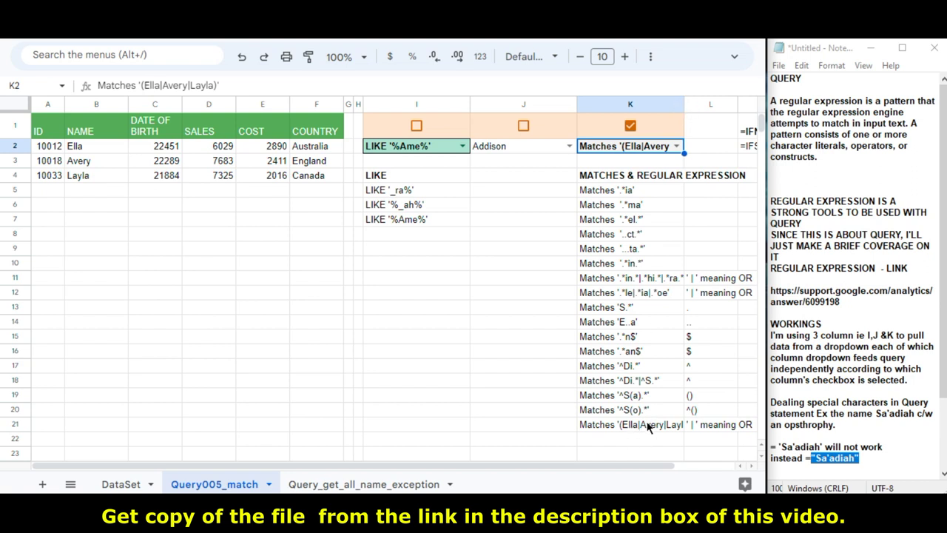
Step: Check each of the returned names in column B and widen column K to show more of the long pattern
{"action": "left_click", "coordinate": [68, 148]}
{"action": "left_click", "coordinate": [74, 162]}
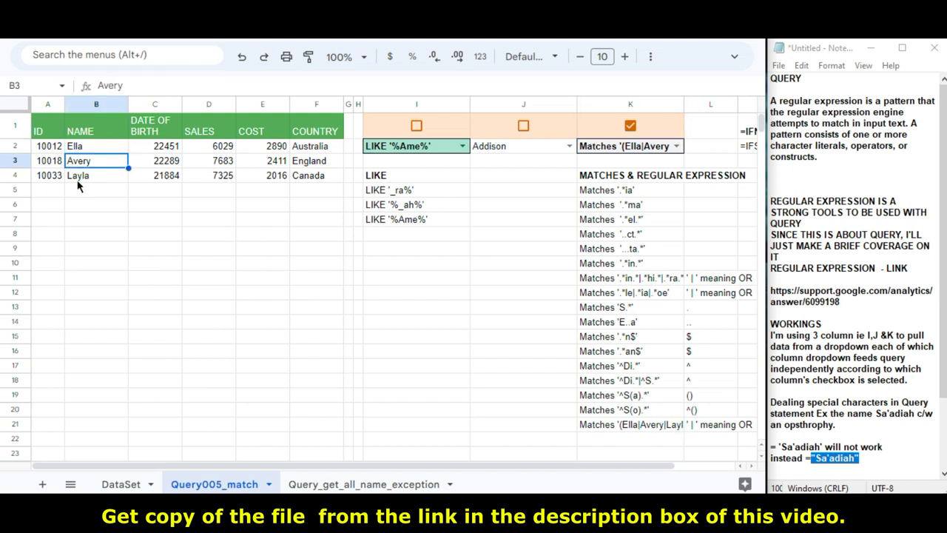
{"action": "left_click", "coordinate": [78, 182]}
{"action": "left_click_drag", "start_coordinate": [681, 103], "coordinate": [716, 104]}
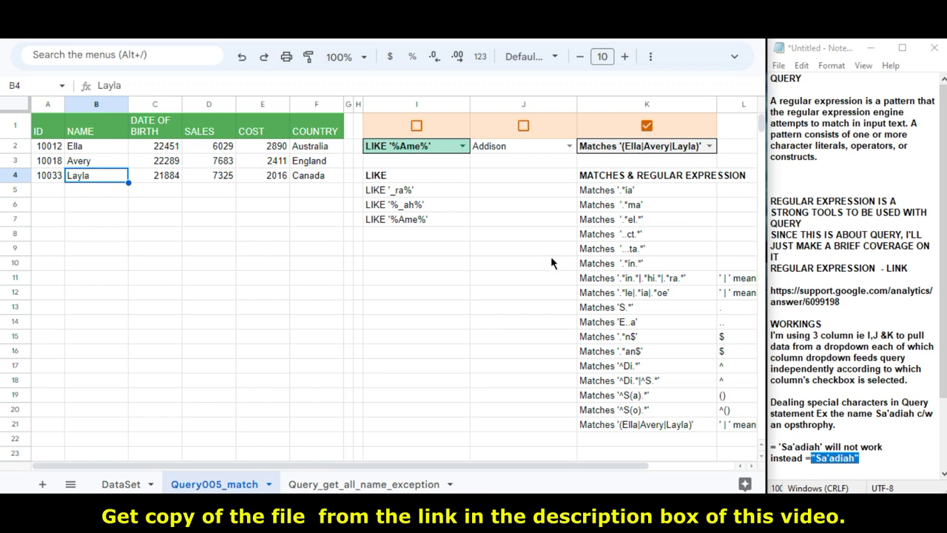
{"action": "left_click_drag", "start_coordinate": [713, 103], "coordinate": [702, 104]}
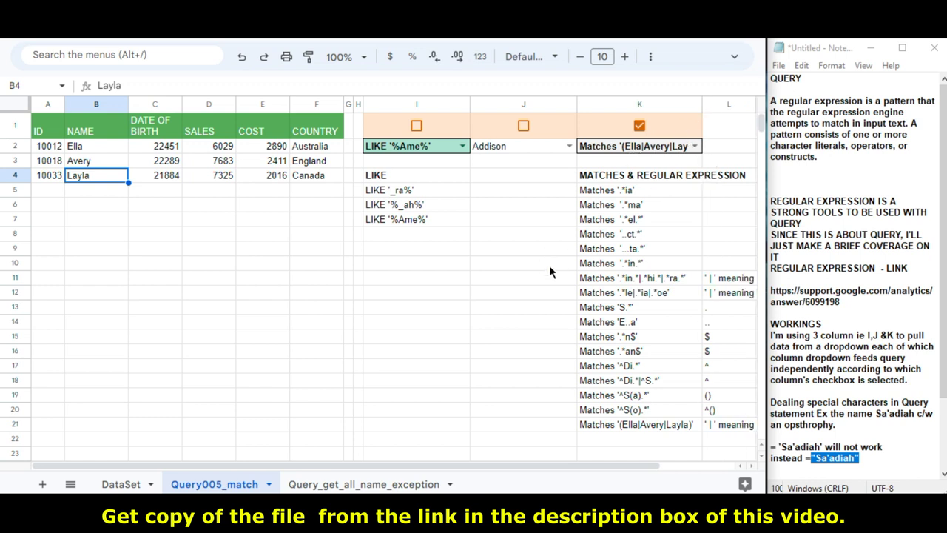
Step: Add a Notepad note that the sheet also includes the Apps Script "Choosing only one column", made by clicking the check boxes
{"action": "left_click", "coordinate": [500, 308]}
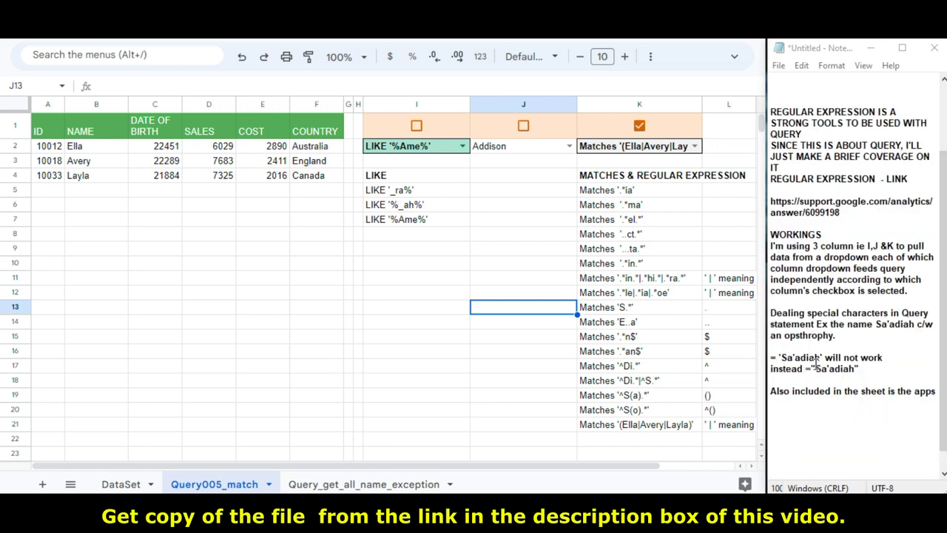
{"action": "type", "text": "Script"}
{"action": "type", "text": "Choosing  only one column\""}
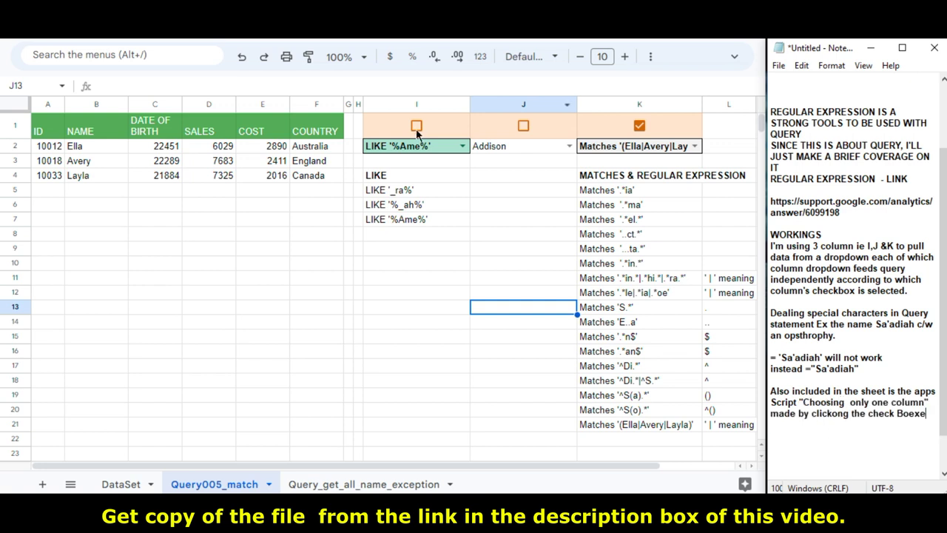
Step: Test the one-choice switch by selecting the checkboxes in I1, K1 and J1 in turn, and add the closing note "That is it."
{"action": "left_click", "coordinate": [416, 126]}
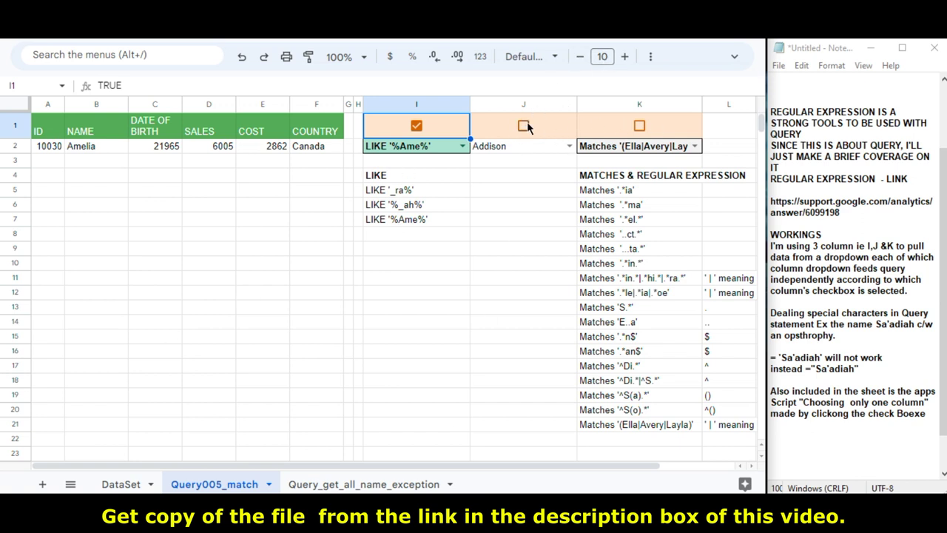
{"action": "left_click", "coordinate": [639, 125]}
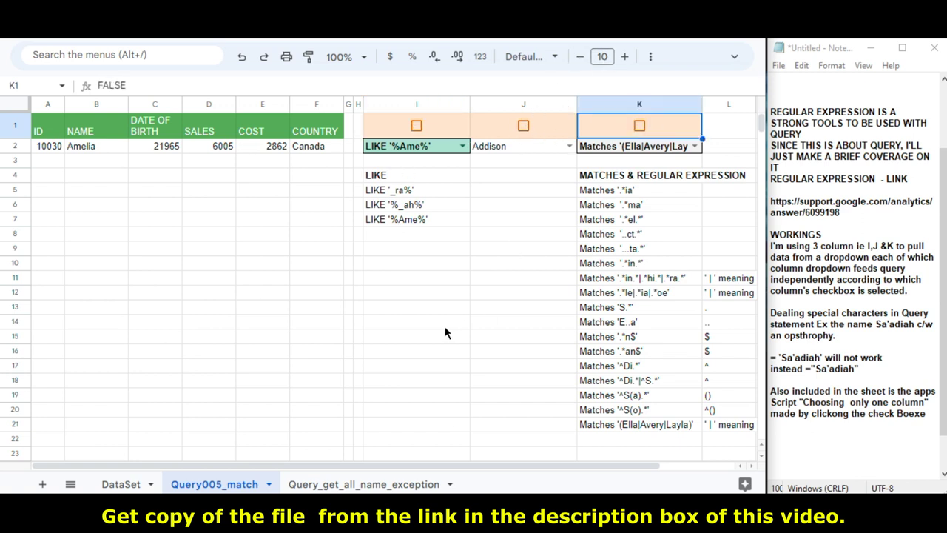
{"action": "key", "text": "space"}
{"action": "left_click", "coordinate": [523, 126]}
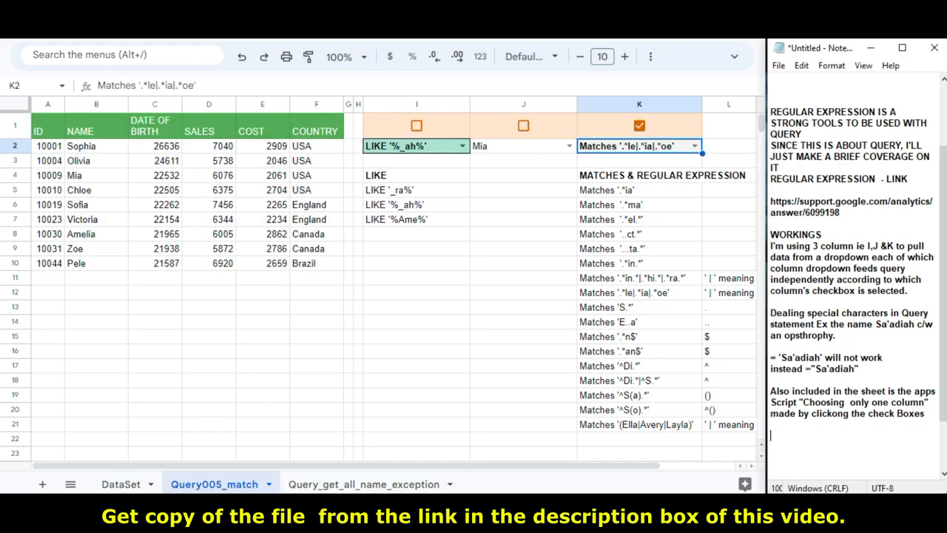
{"action": "type", "text": "That is it."}
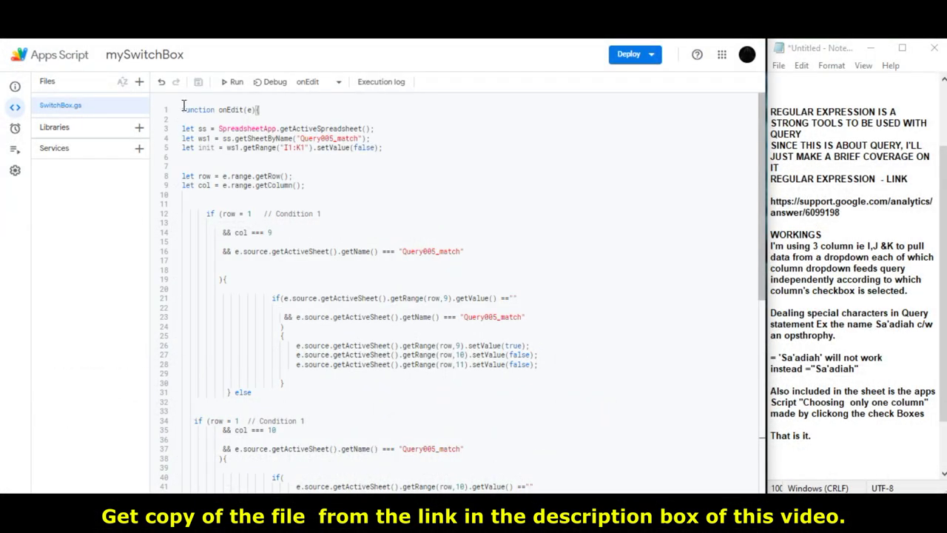
Step: Examine the onEdit function in SwitchBox.gs, from its opening lines through the conditions for columns 9, 10 and 11
{"action": "left_click_drag", "start_coordinate": [186, 109], "coordinate": [212, 417]}
{"action": "left_click", "coordinate": [418, 363]}
{"action": "left_click", "coordinate": [578, 226]}
Step: Insert "That the trigger limiting choosing to one box only." above the closing line of the Notepad notes
{"action": "left_click", "coordinate": [785, 424]}
{"action": "key", "text": "Return"}
{"action": "key", "text": "Return"}
{"action": "type", "text": "That the trigger"}
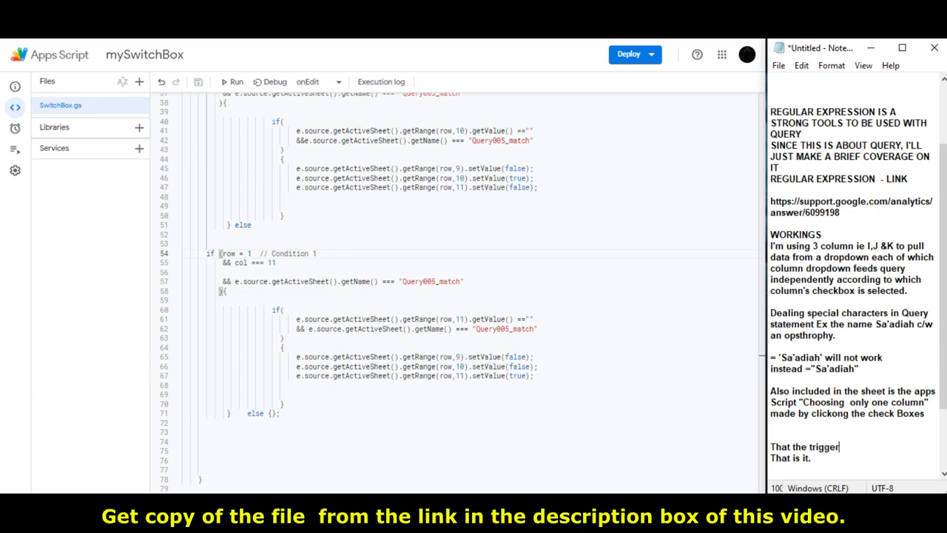
{"action": "type", "text": " limiting choosing to one box only."}
Step: Look over the start of the script, return to the Query005_match sheet and review the end of the notes
{"action": "scroll", "coordinate": [524, 326], "scroll_direction": "up", "scroll_amount": 10}
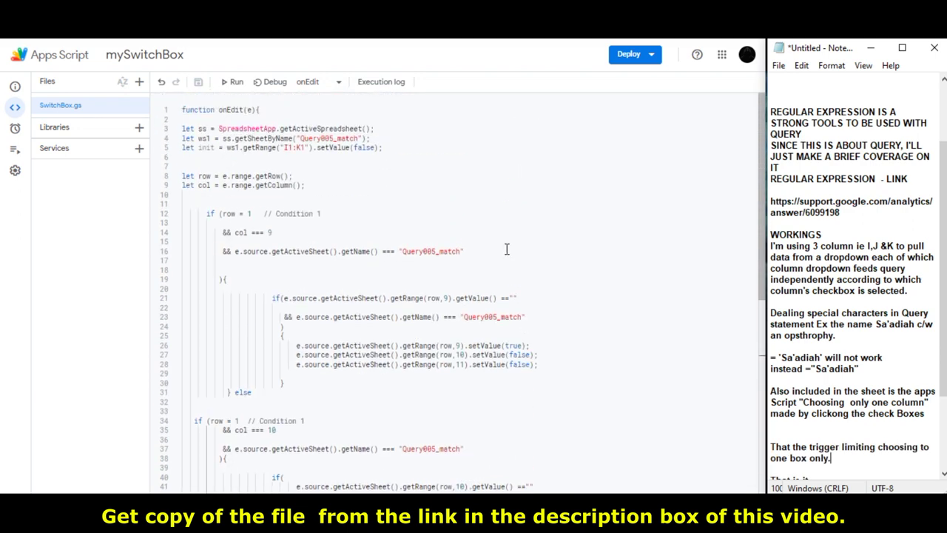
{"action": "left_click", "coordinate": [250, 42]}
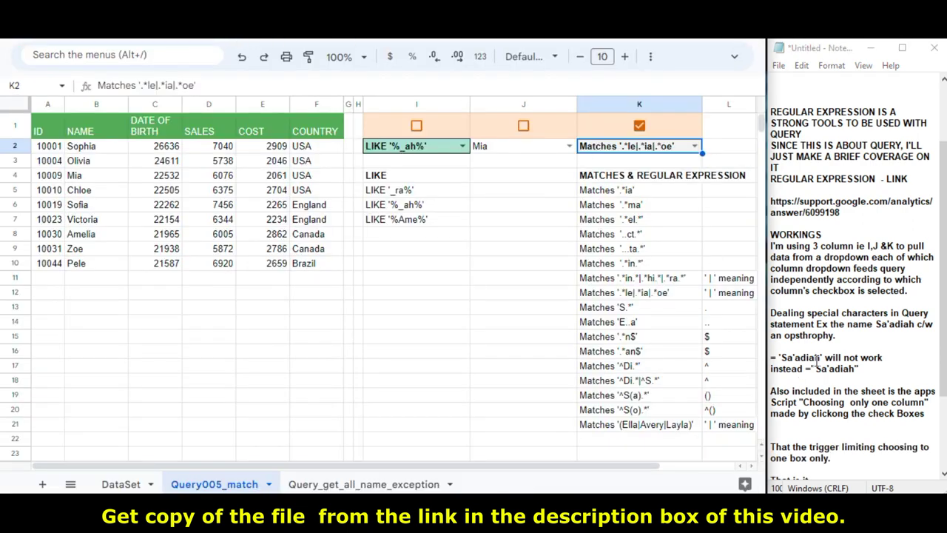
{"action": "scroll", "coordinate": [813, 362], "scroll_direction": "down", "scroll_amount": 3}
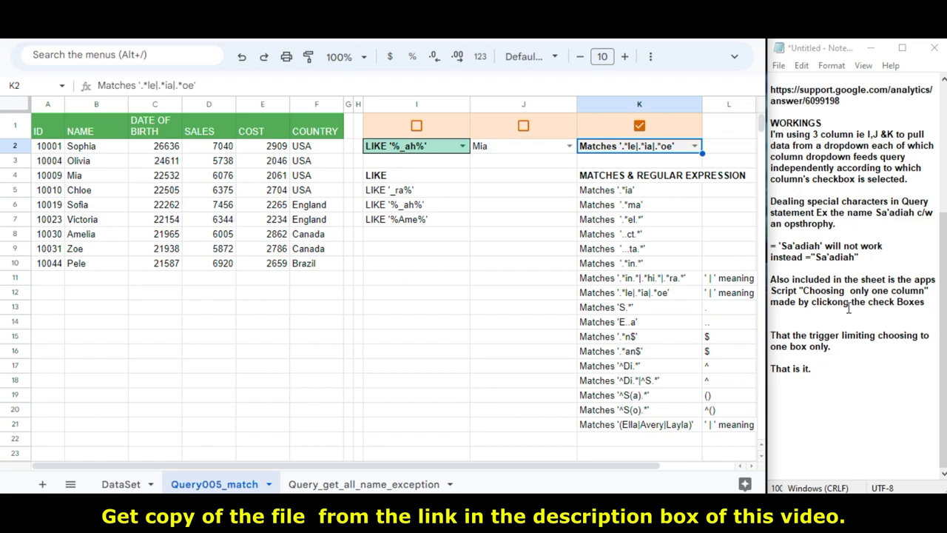